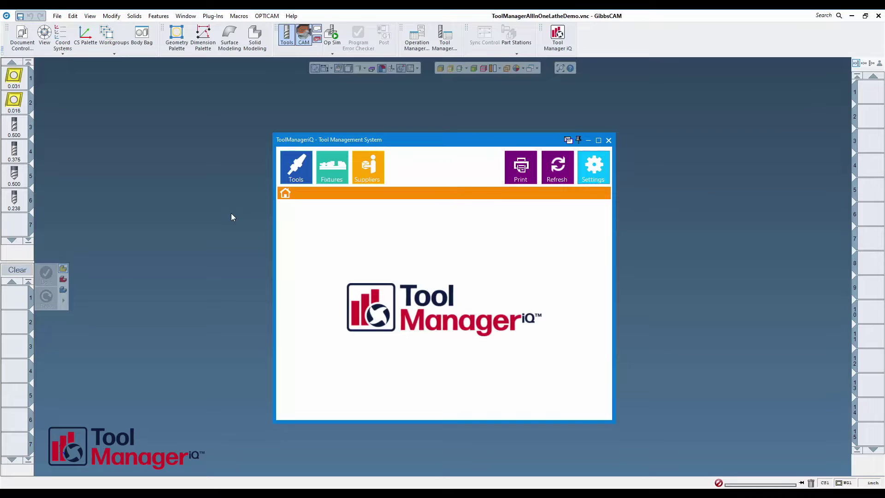
Show the Tool Management table of tools, glancing at Holders before returning to Tools
click(299, 166)
click(300, 192)
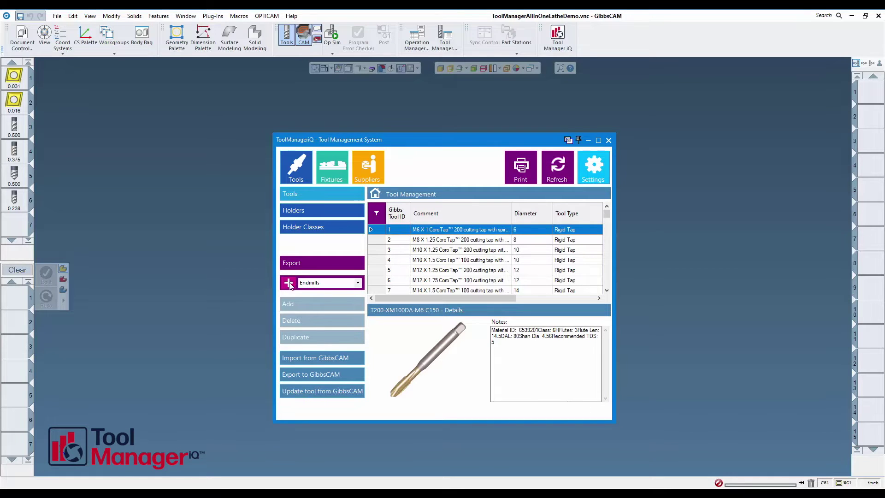
click(300, 209)
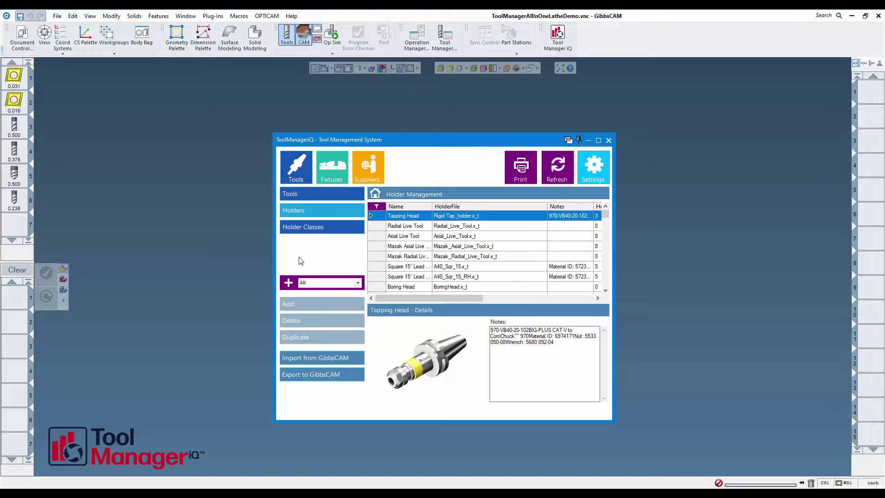
click(303, 194)
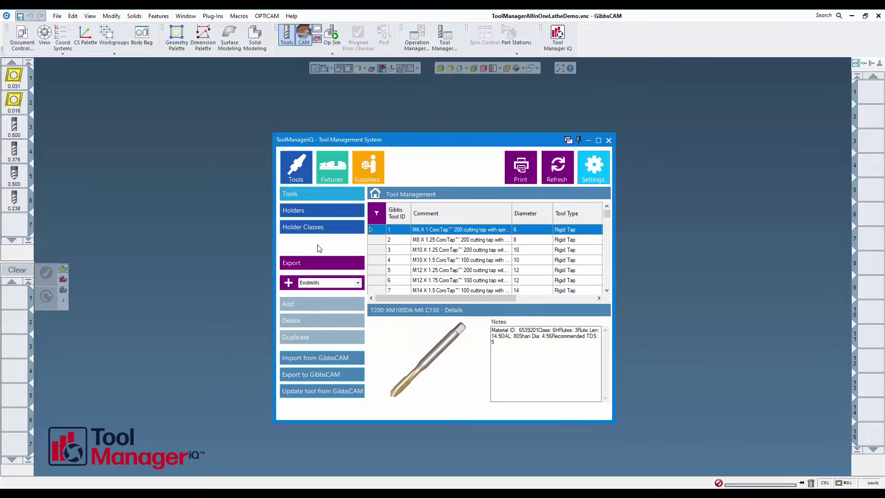
Filter the tool list to All, create a tool group named 'My Group', and sort groups by name
click(357, 282)
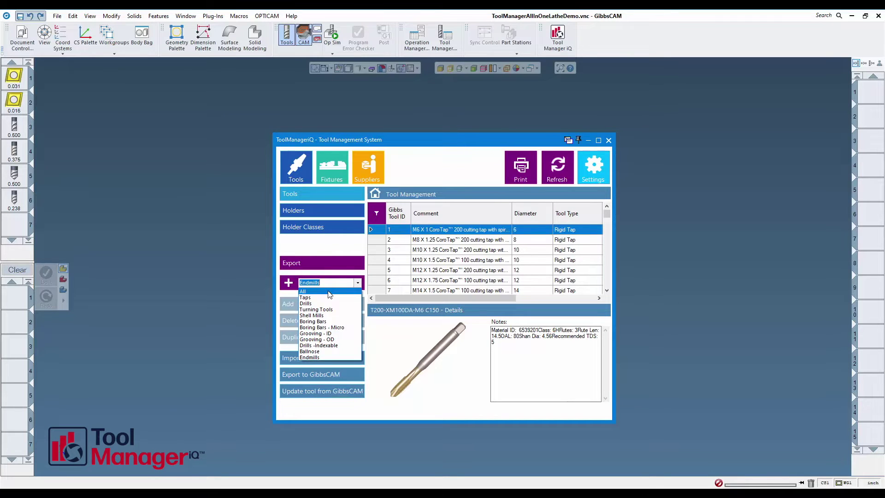
click(330, 292)
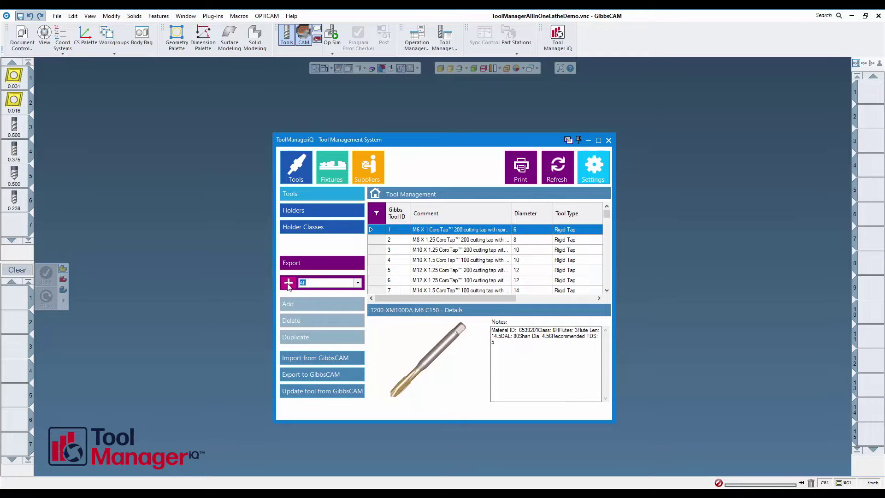
click(288, 283)
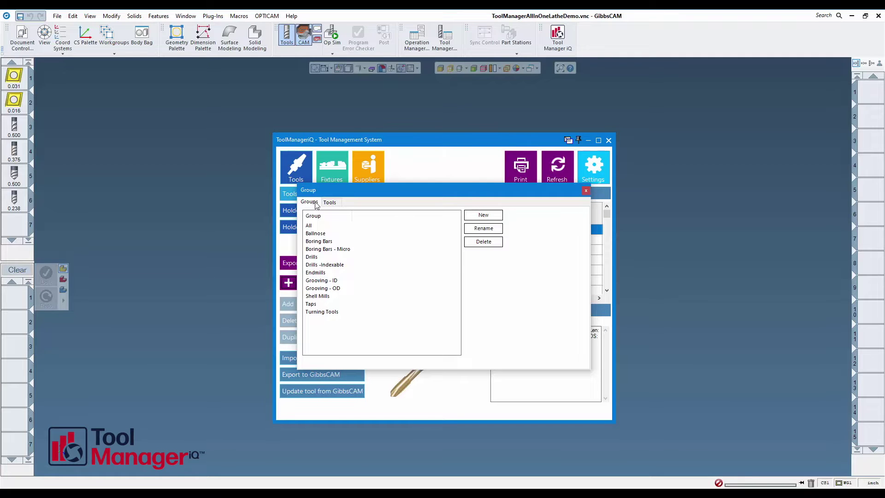
click(484, 216)
text(M)
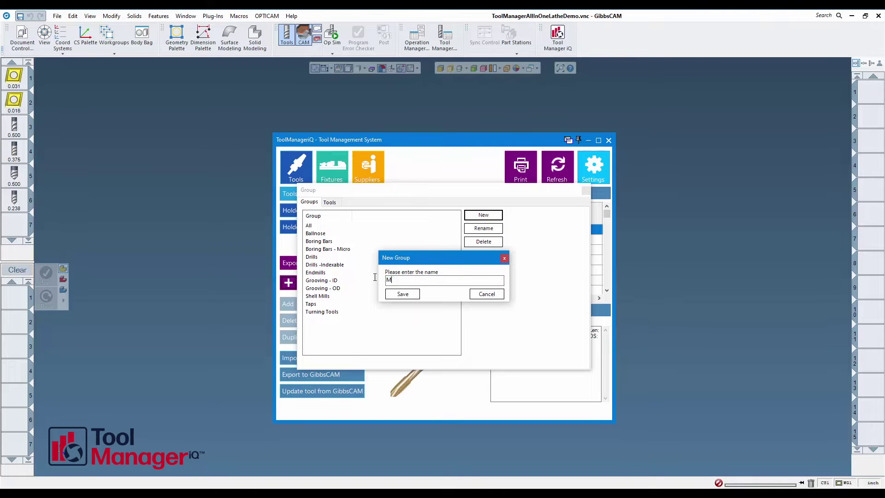
text(y Group)
click(401, 295)
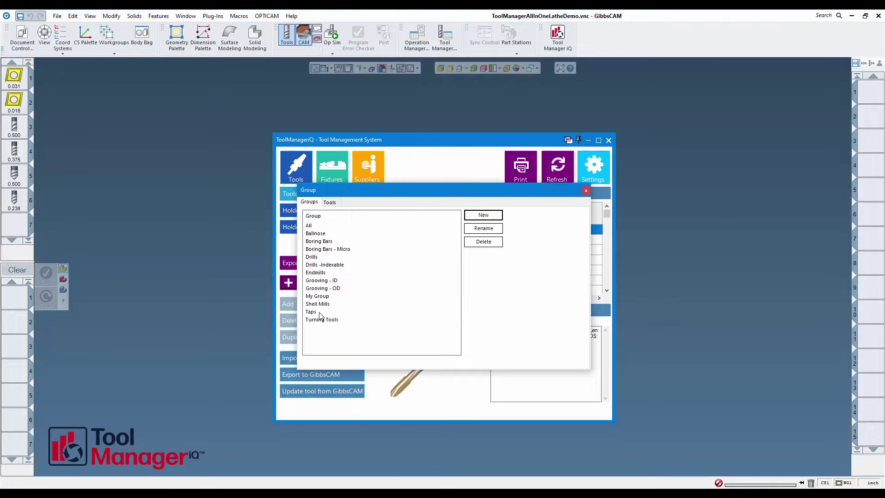
click(322, 219)
click(324, 220)
Choose My Group on the Tools page for assigning tools
click(330, 203)
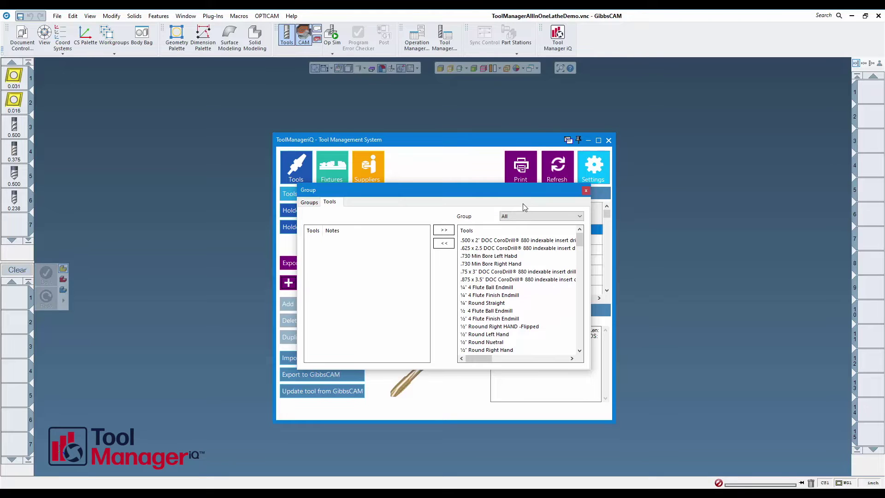
click(579, 216)
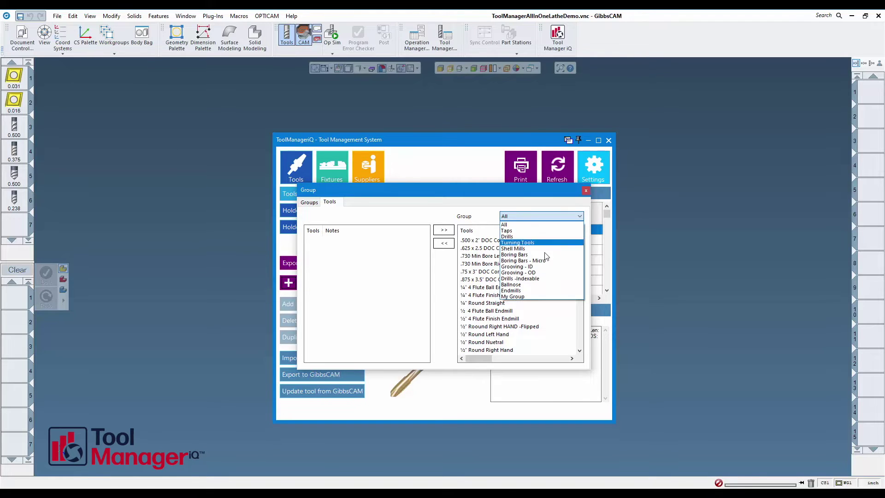
click(522, 297)
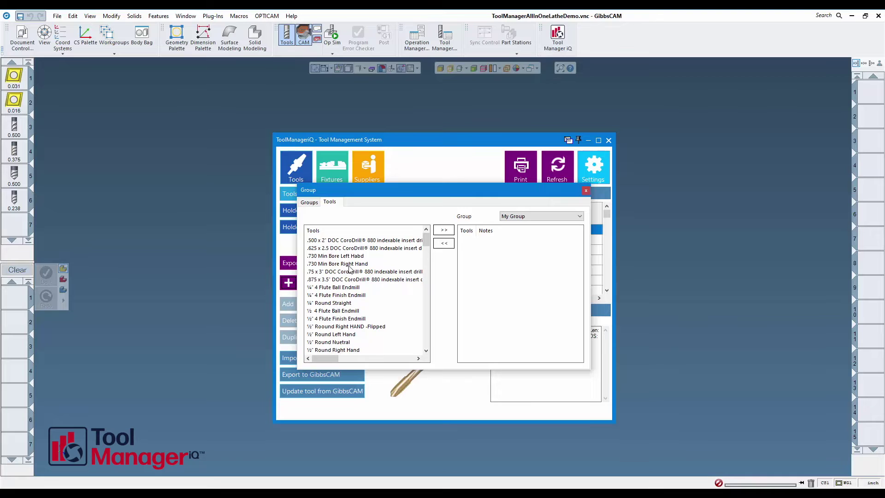
Add the three CoroDrills, ¼ Round Straight and ½ Round Right Hand-Flipped to My Group
click(351, 249)
ctrl+click(359, 272)
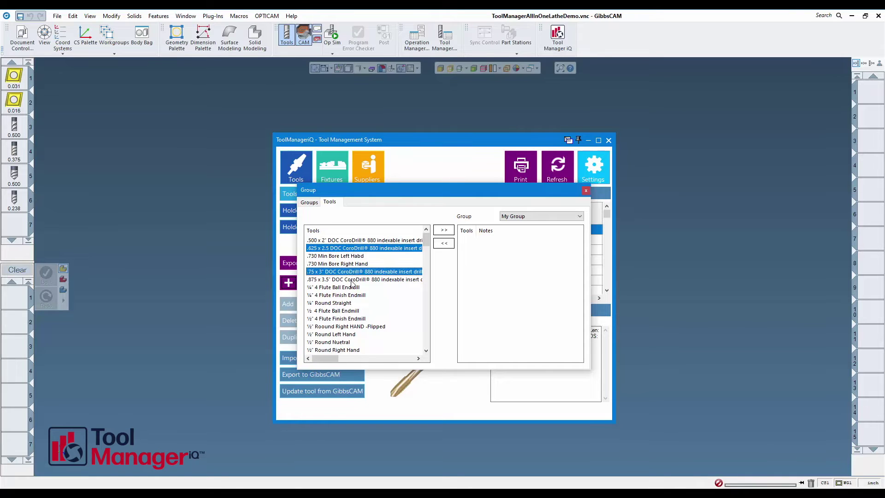
ctrl+click(352, 279)
ctrl+click(347, 304)
ctrl+click(355, 328)
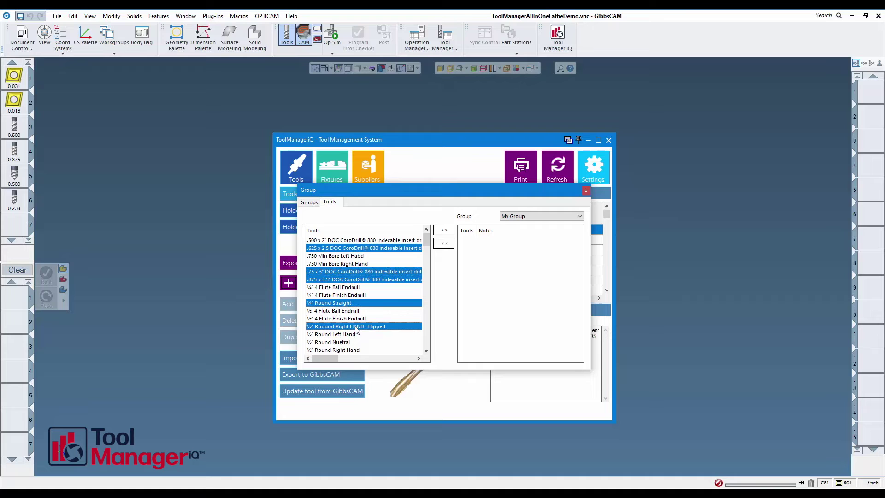
click(444, 231)
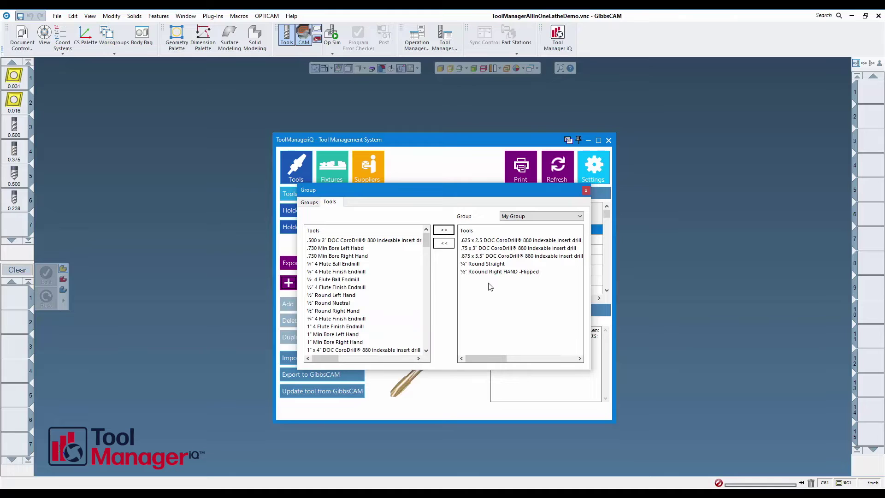
Remove ¼ Round Straight and the .75 x 3 CoroDrill from My Group
click(500, 264)
ctrl+click(500, 249)
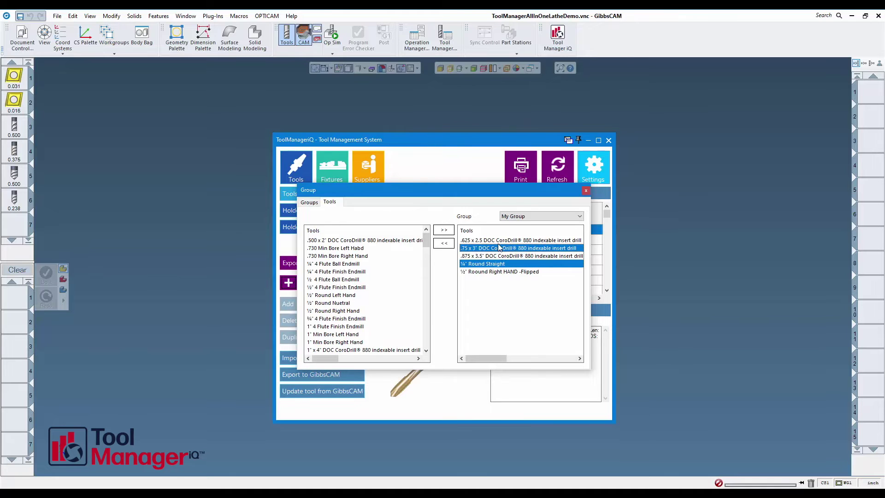
click(445, 244)
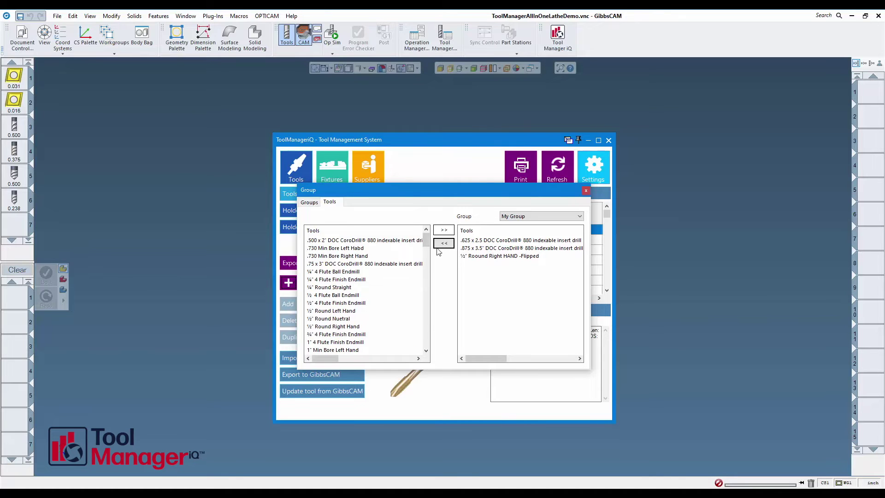
Add ½ 4 Flute Ball Endmill, ½ Round Right Hand, 1 4 Flute Finish Endmill and 1 Min Bore Left Hand to My Group
click(345, 295)
ctrl+click(350, 326)
ctrl+click(348, 342)
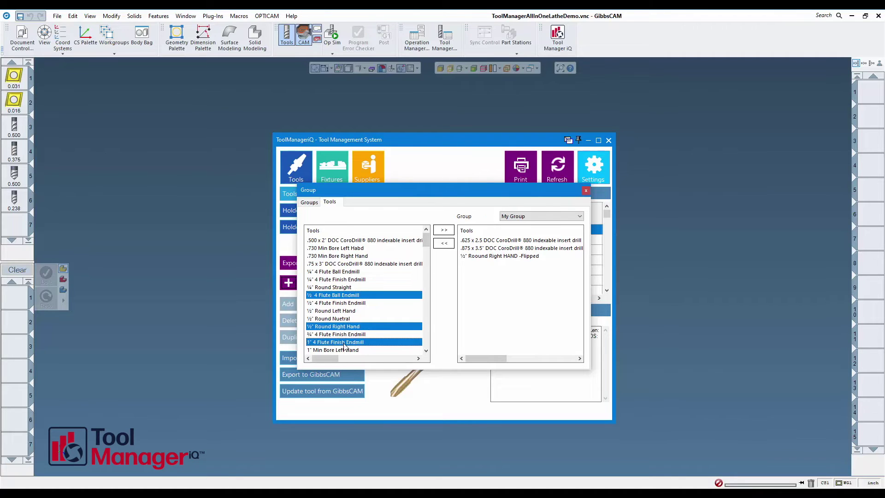
ctrl+click(343, 351)
click(443, 229)
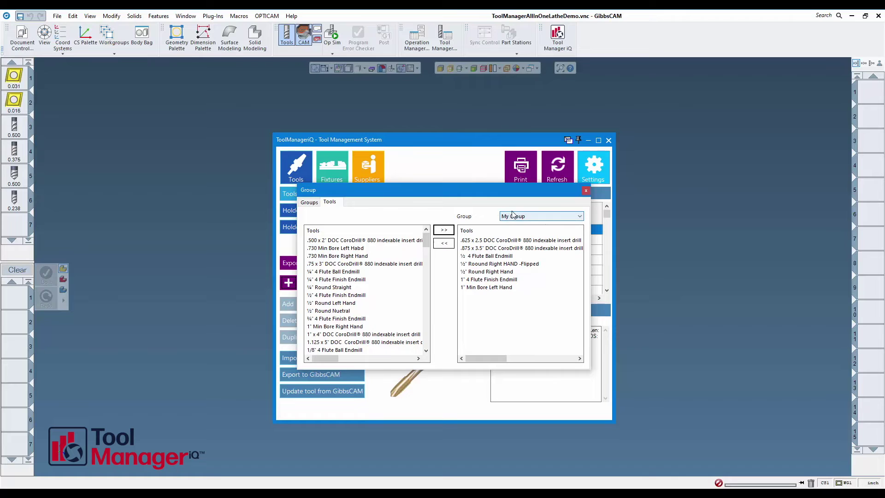
Filter the tool table to My Group, delete the A10NEL2 tool, then filter back to All
click(585, 191)
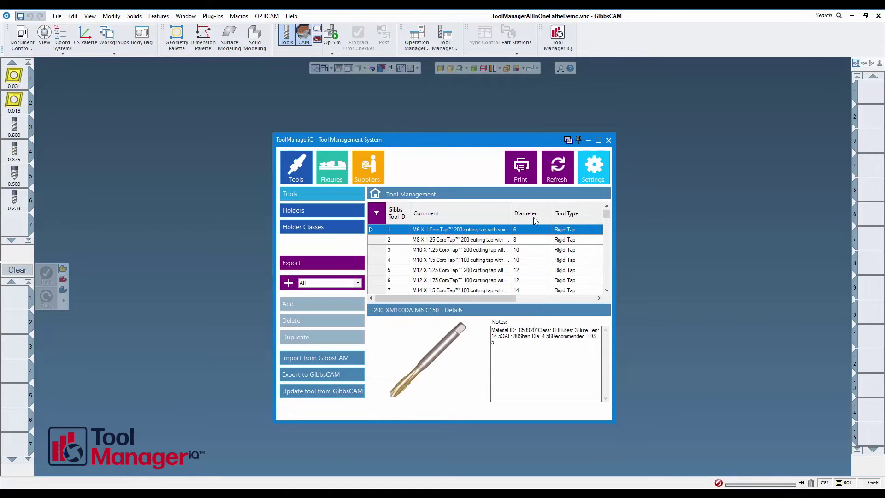
click(358, 283)
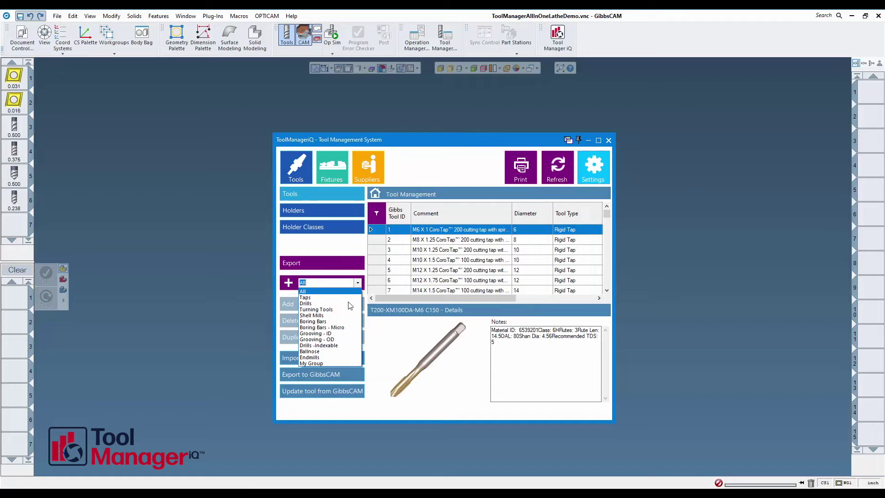
click(323, 364)
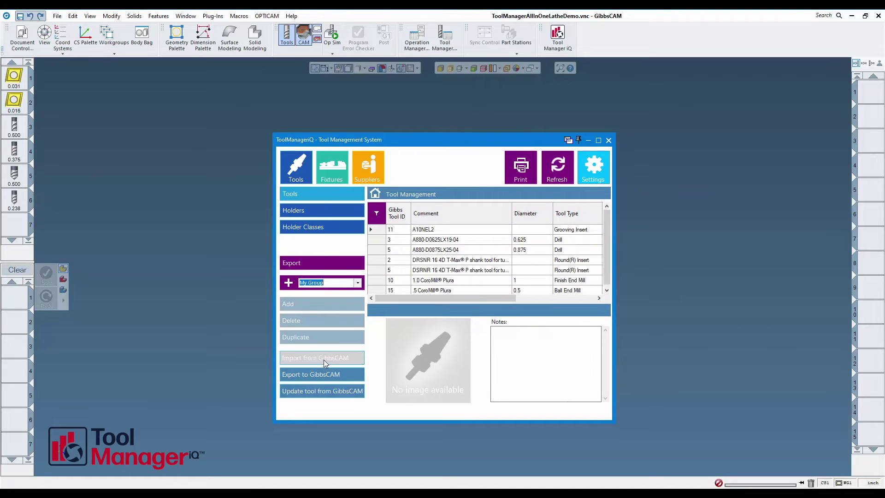
click(436, 231)
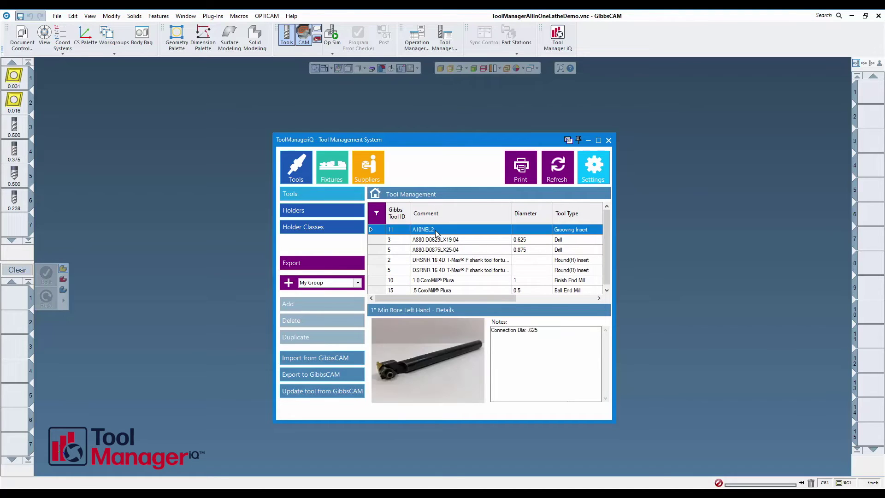
key(Delete)
click(358, 283)
click(340, 293)
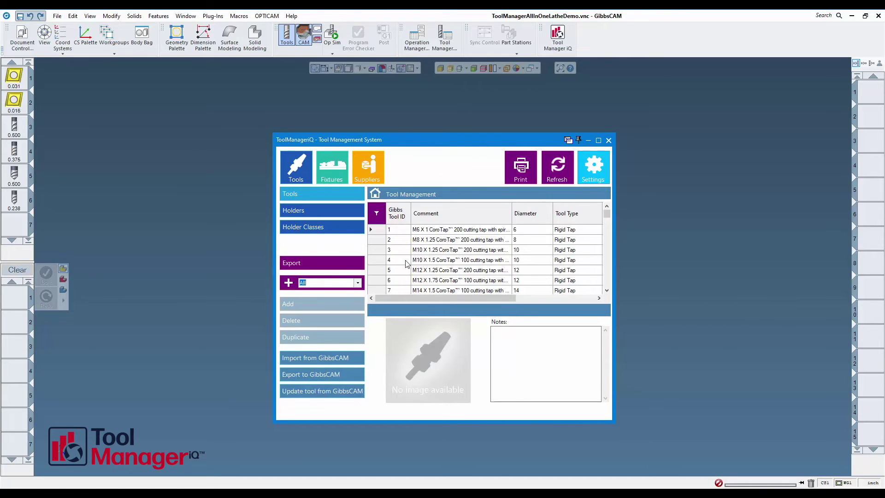
Select GibbsCAM tools 1–6 and import them, opening Tool Details for the 80-deg. Diamond tool
click(431, 231)
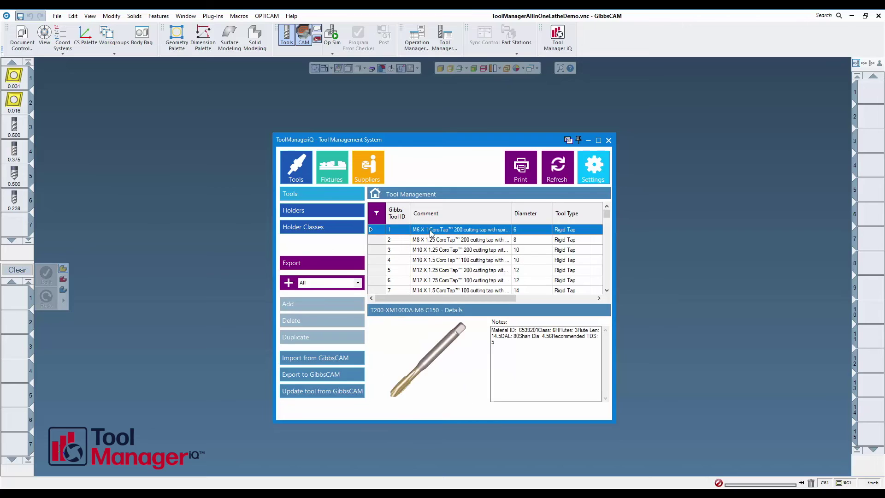
click(13, 79)
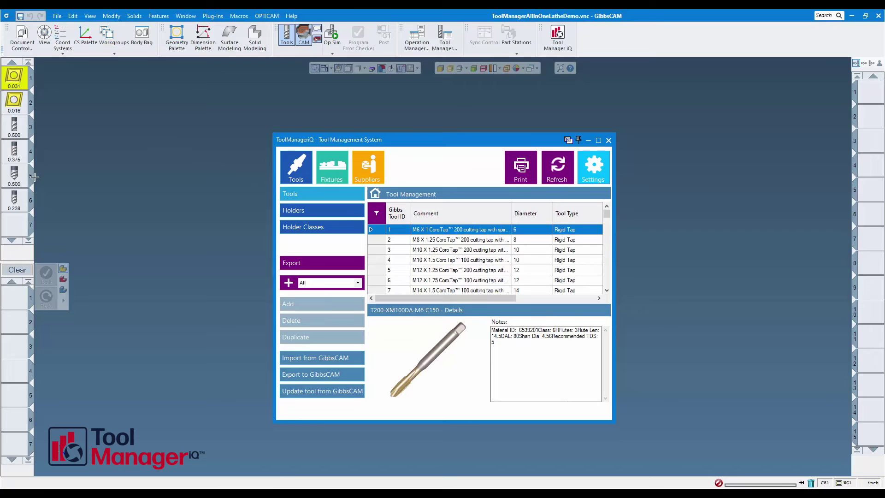
shift+click(15, 201)
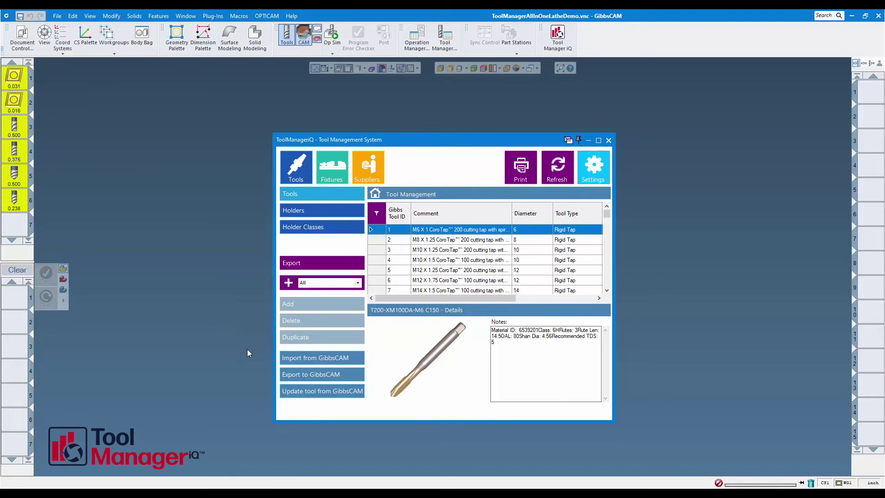
click(328, 359)
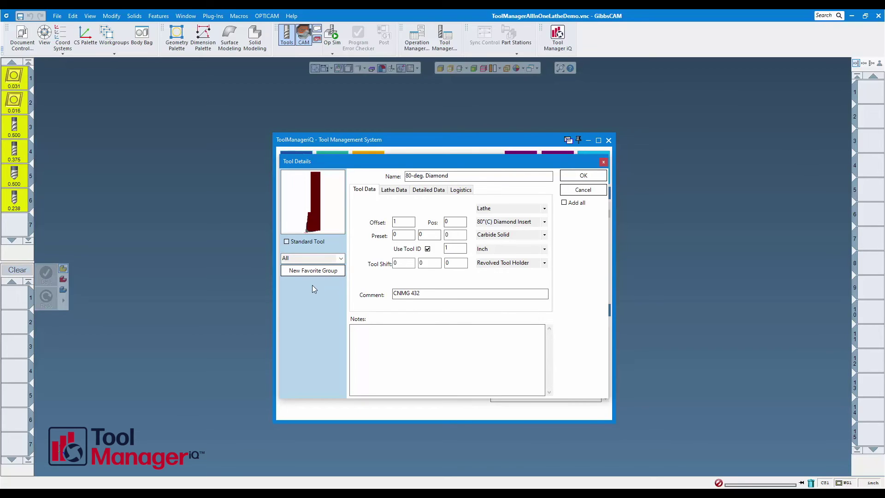
Create and save a new favorite group 'Job Number 1', keep it selected, and enable Add all
click(312, 272)
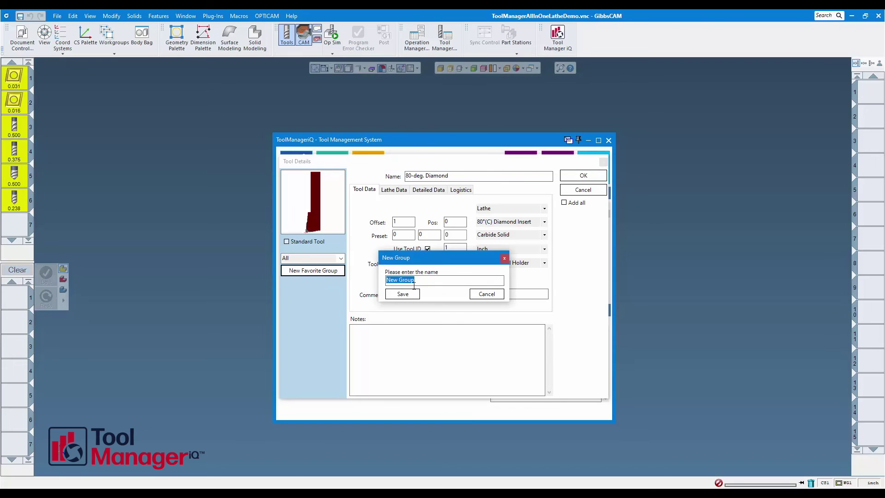
drag(414, 280, 386, 279)
text(To)
text(b Number 1)
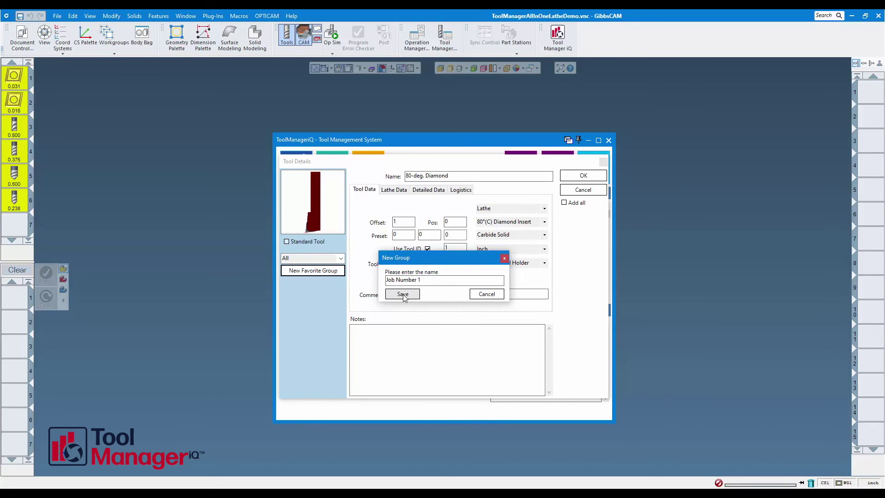
click(402, 294)
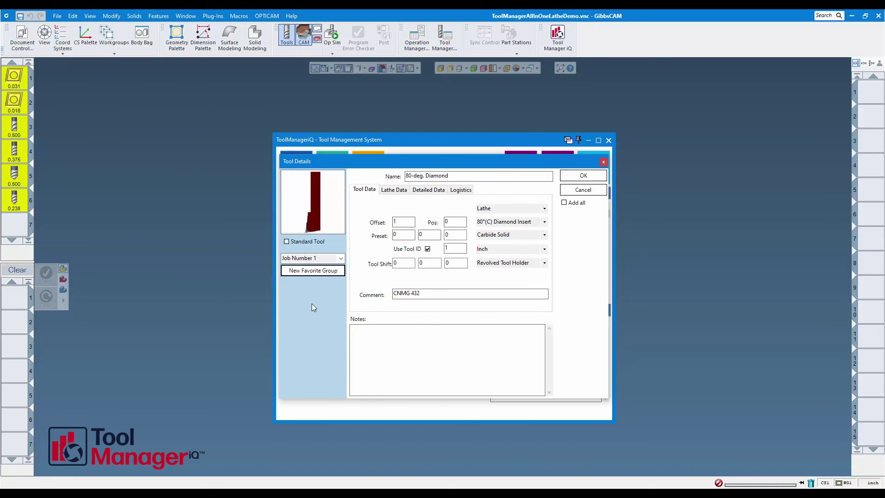
click(341, 259)
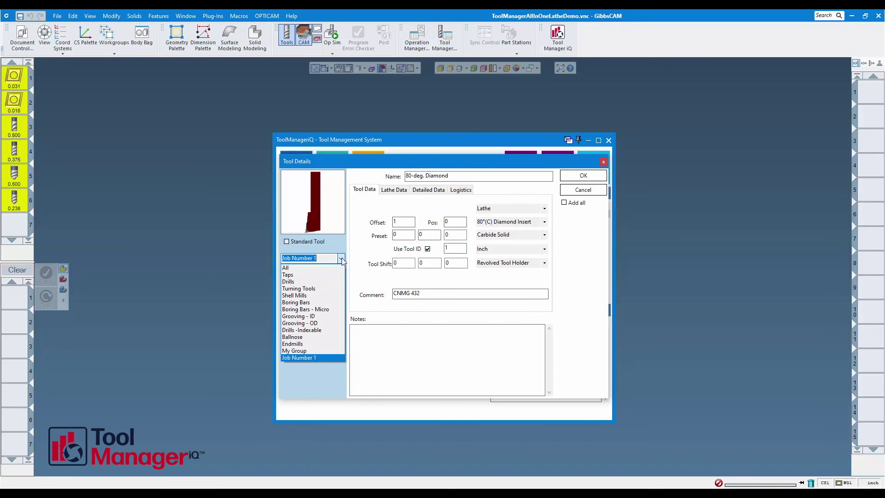
click(342, 259)
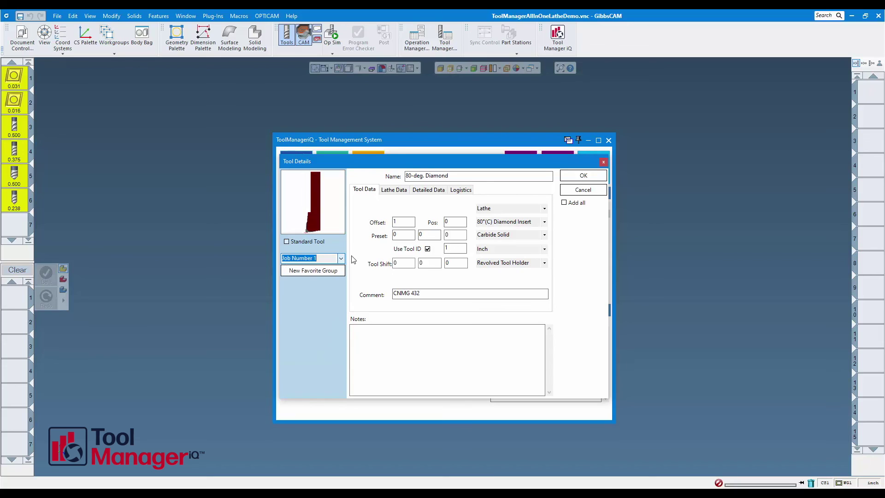
click(565, 204)
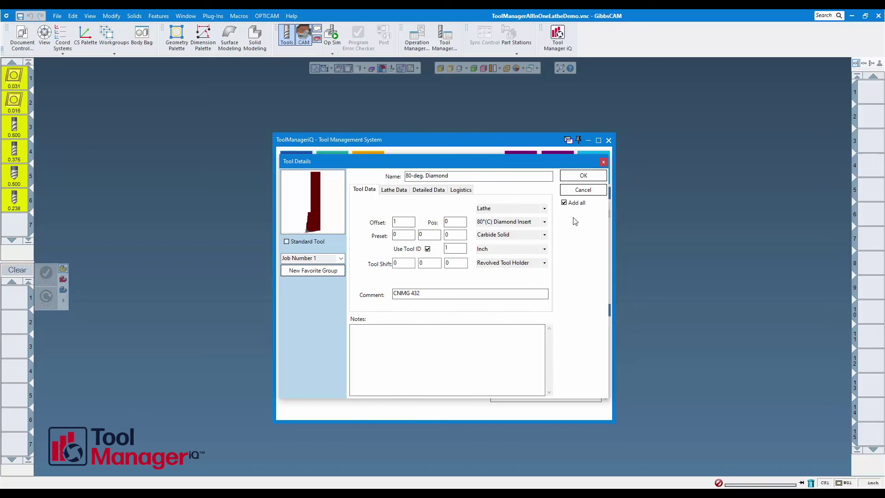
Confirm Tool Details and filter the library list to the Job Number 1 group
click(584, 176)
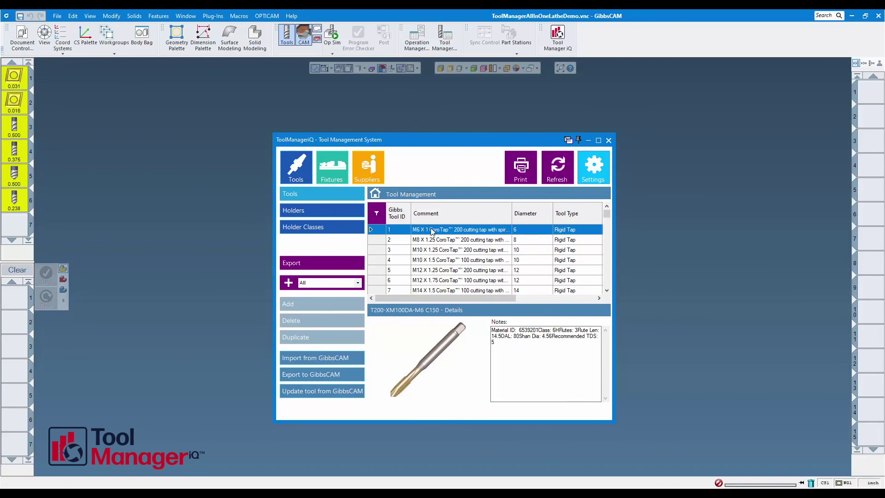
click(358, 283)
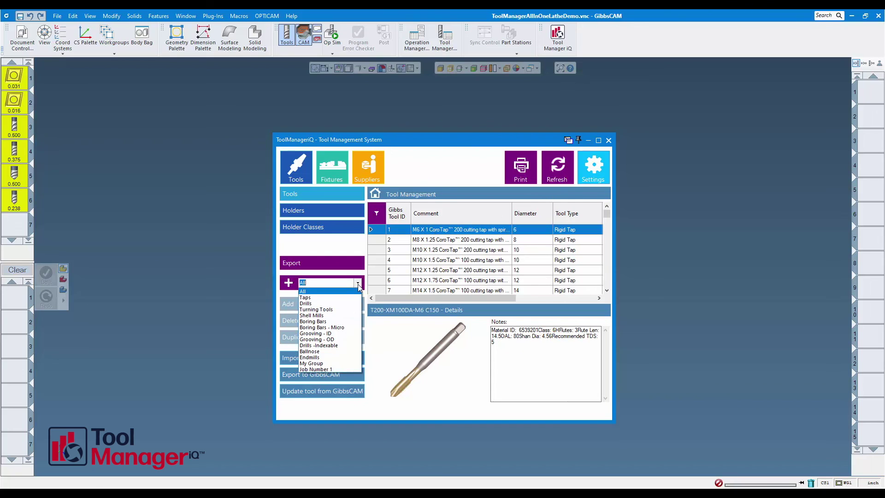
click(327, 369)
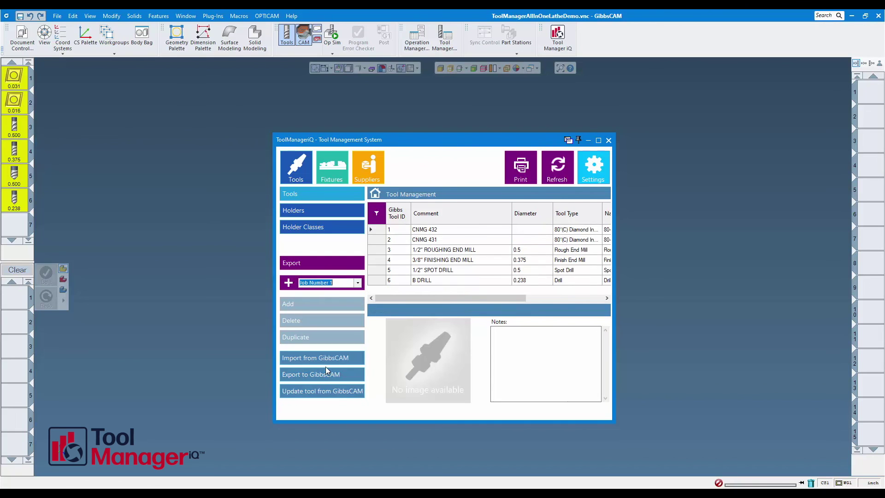